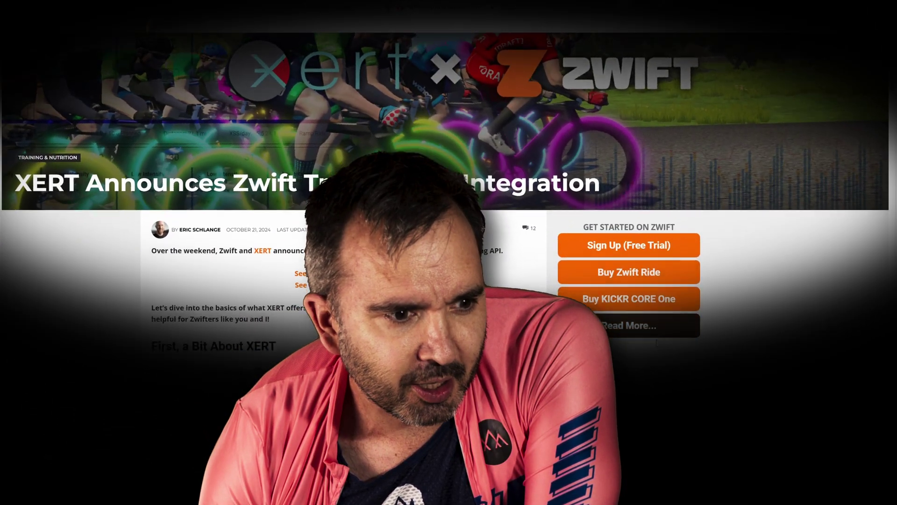
Scroll the Zwift Insider article down to the Method 2: Automatic Planner Sync section.
scroll(491, 276, "down", 7)
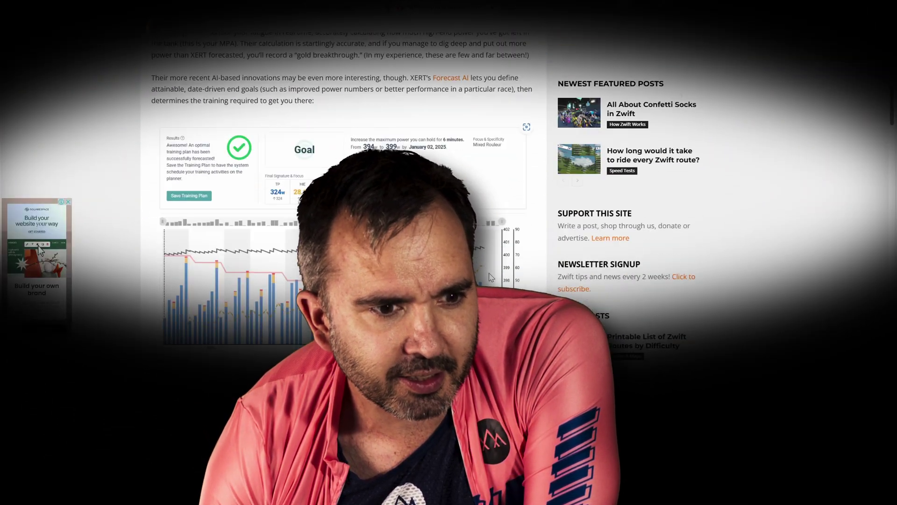
scroll(492, 277, "up", 5)
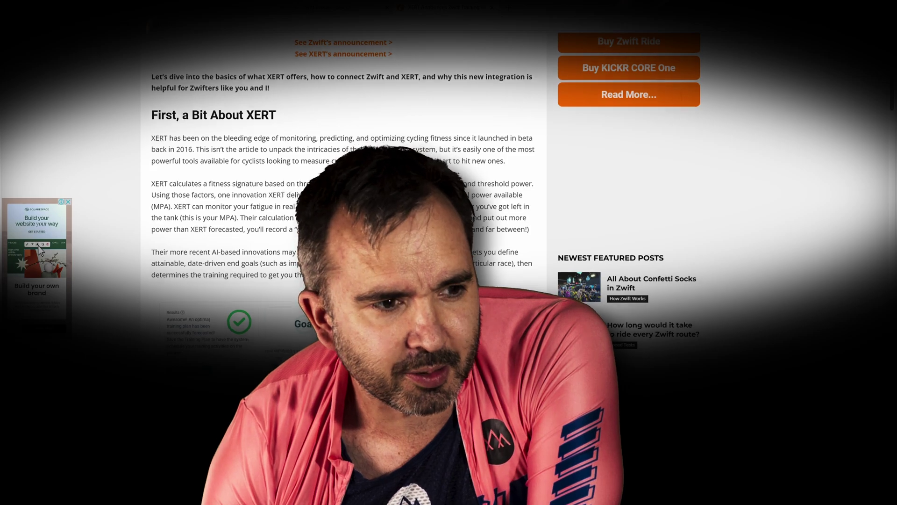
scroll(491, 276, "down", 6)
scroll(491, 276, "down", 15)
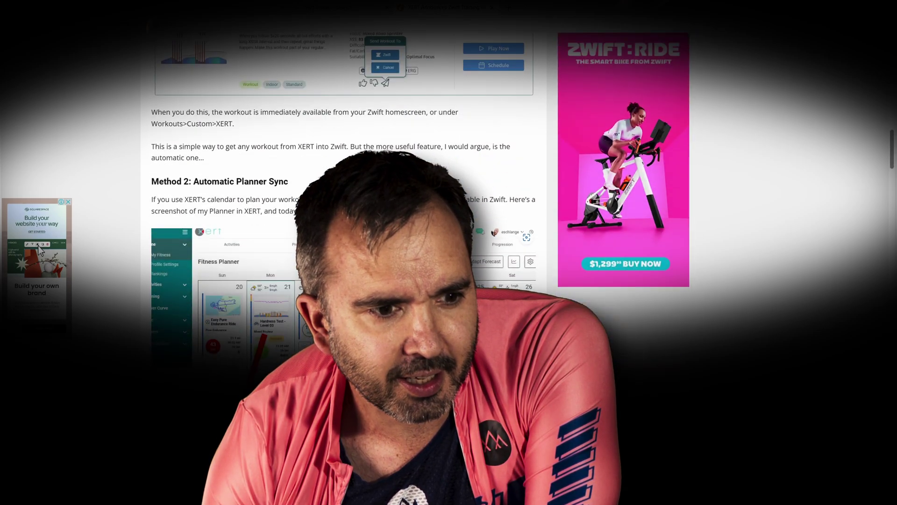
scroll(476, 242, "down", 1)
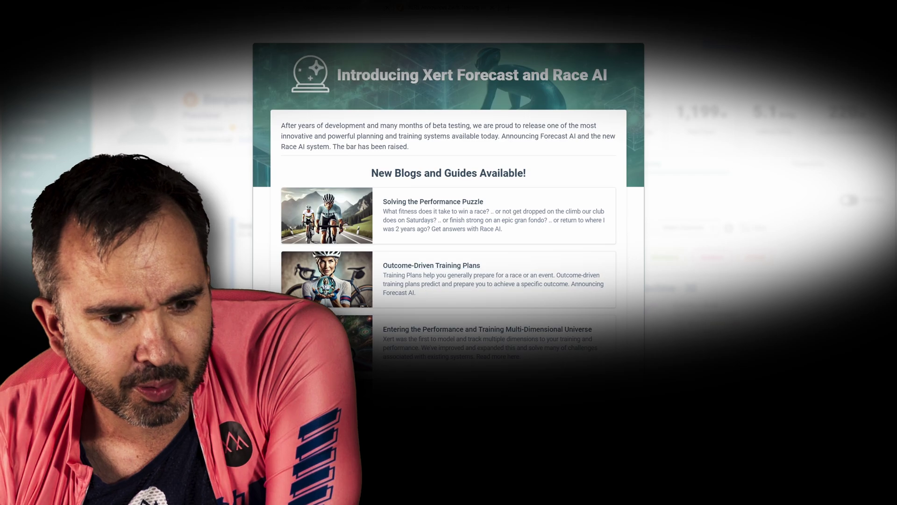
Dismiss the Introducing Xert Forecast and Race AI announcement popup.
key("Escape")
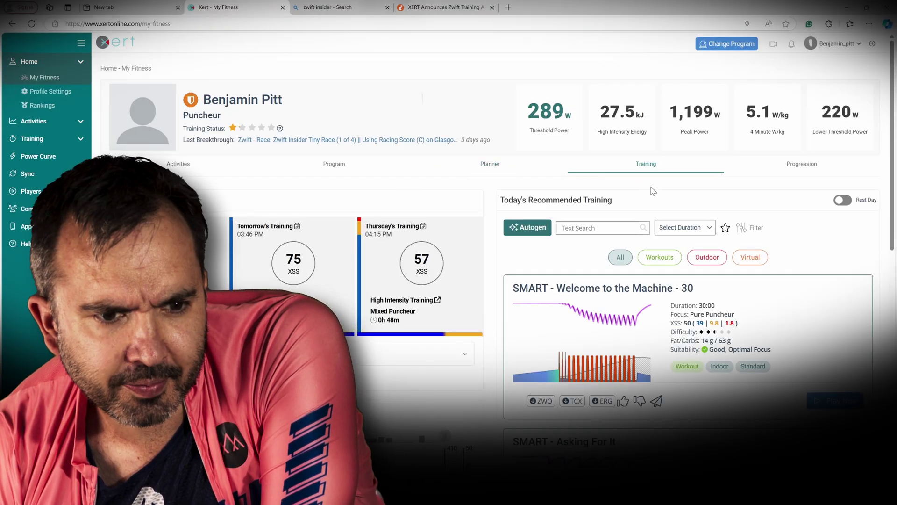
Autogen fresh workouts, filter the list by 'ba', and send Back to Blue - 45 to Zwift.
scroll(562, 340, "down", 3)
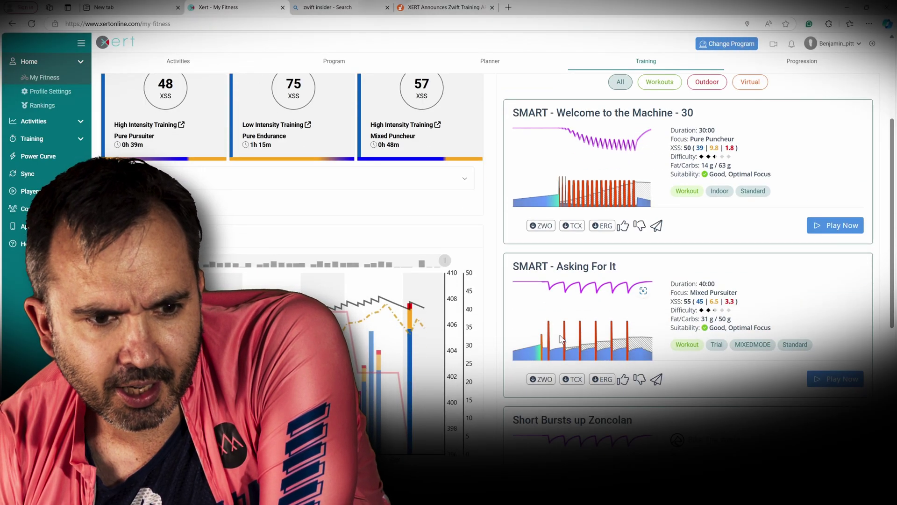
scroll(562, 340, "up", 3)
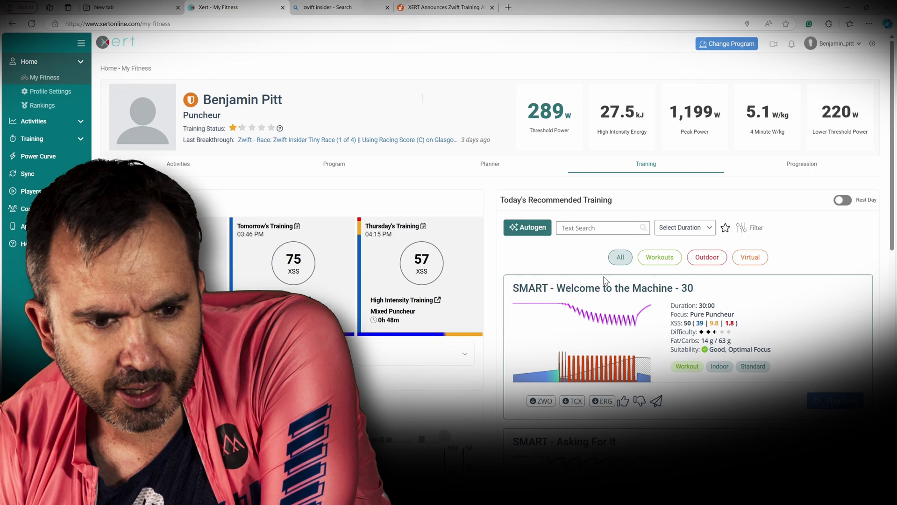
left_click(527, 227)
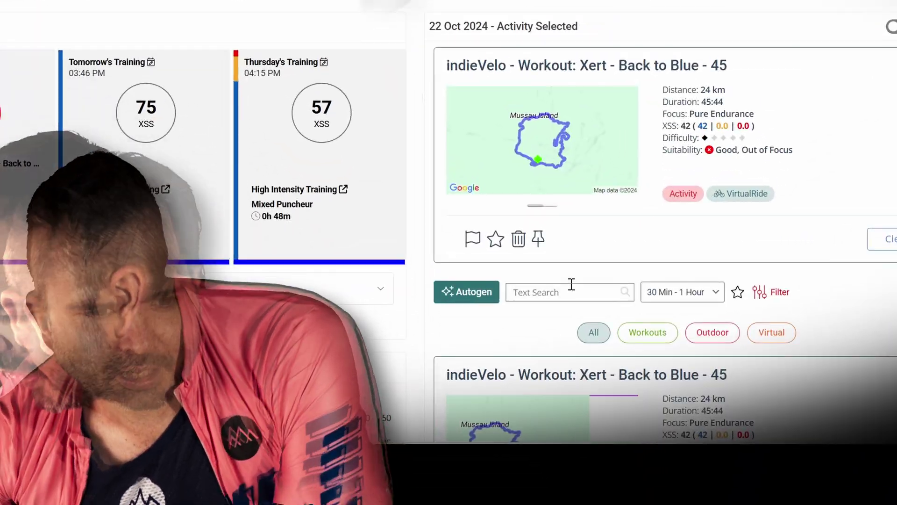
left_click(572, 284)
type("ba")
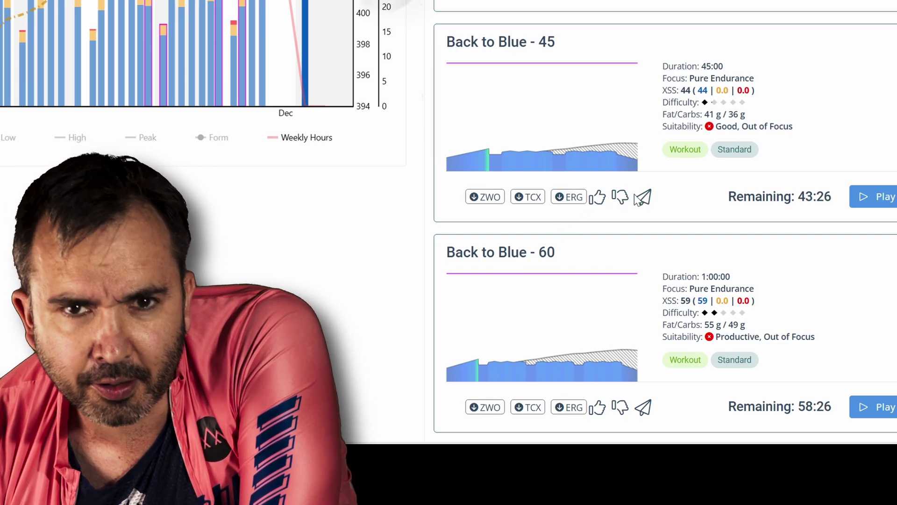
scroll(643, 198, "down", 2)
left_click(644, 119)
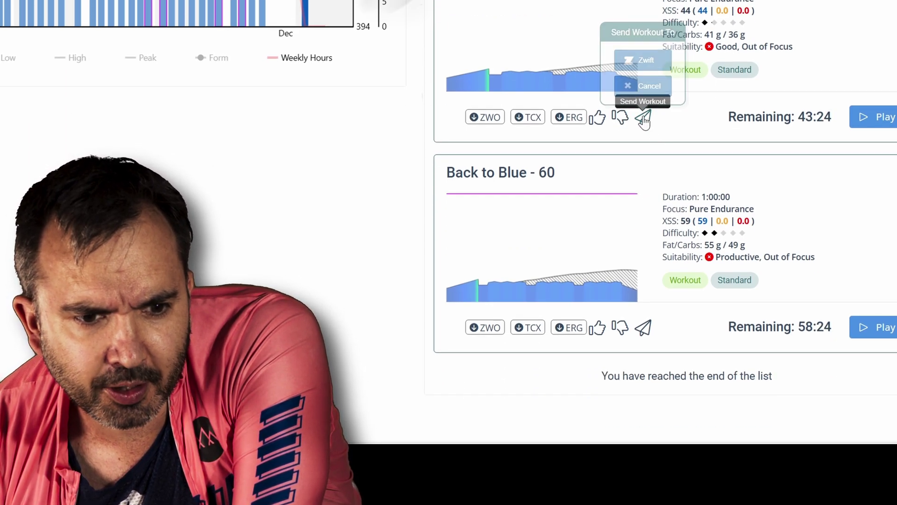
left_click(642, 63)
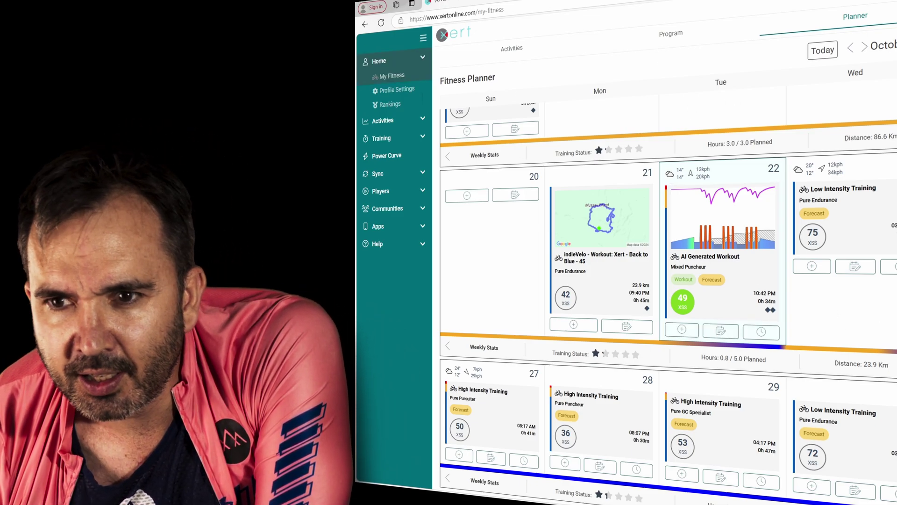
scroll(865, 173, "up", 4)
scroll(865, 173, "down", 4)
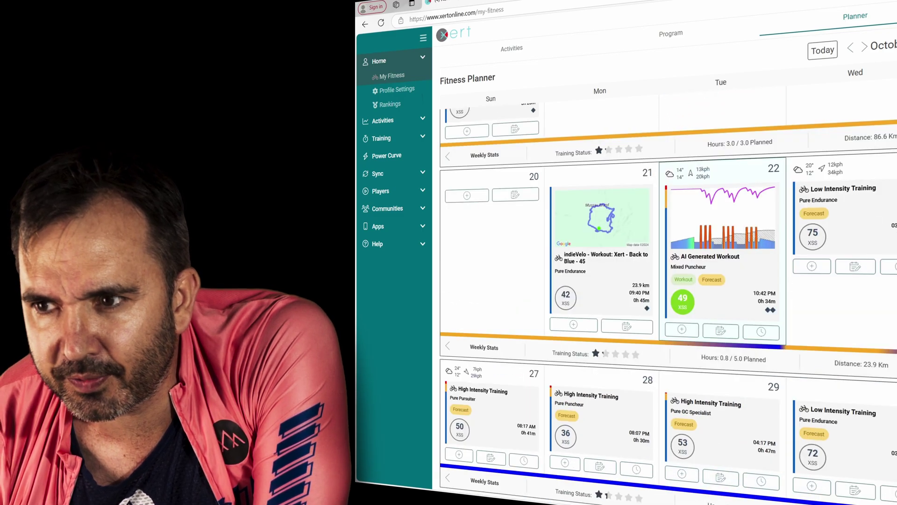
mouse_move(701, 259)
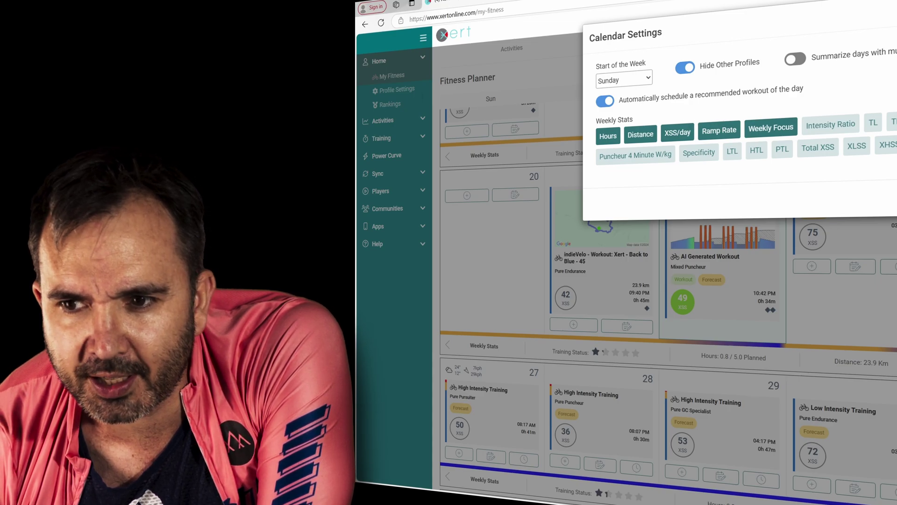
key("Escape")
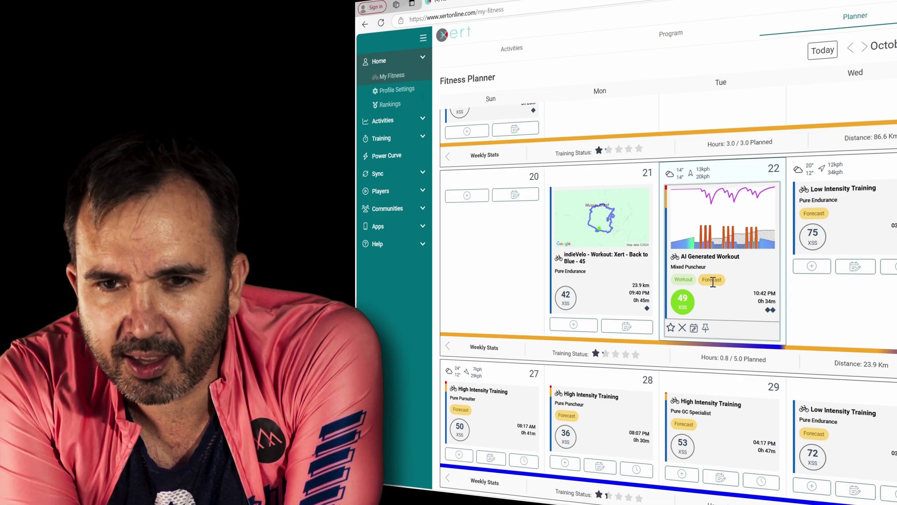
mouse_move(803, 208)
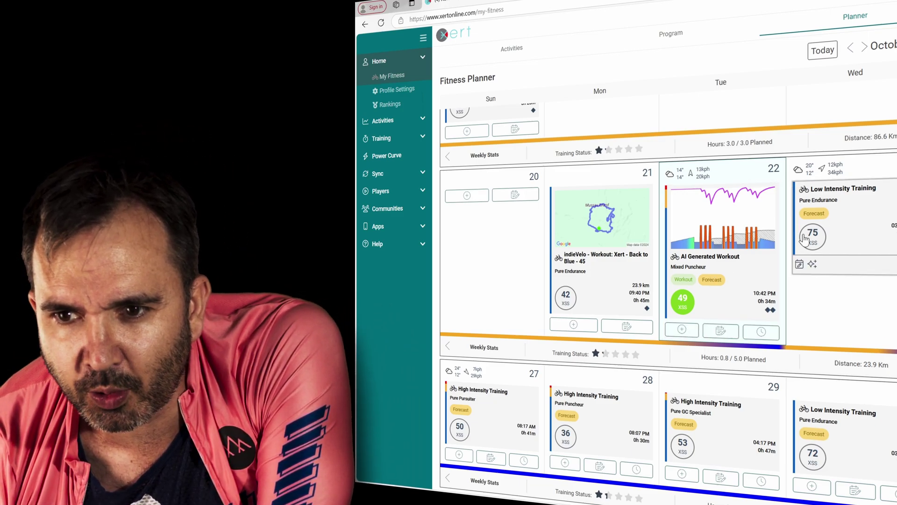
mouse_move(715, 235)
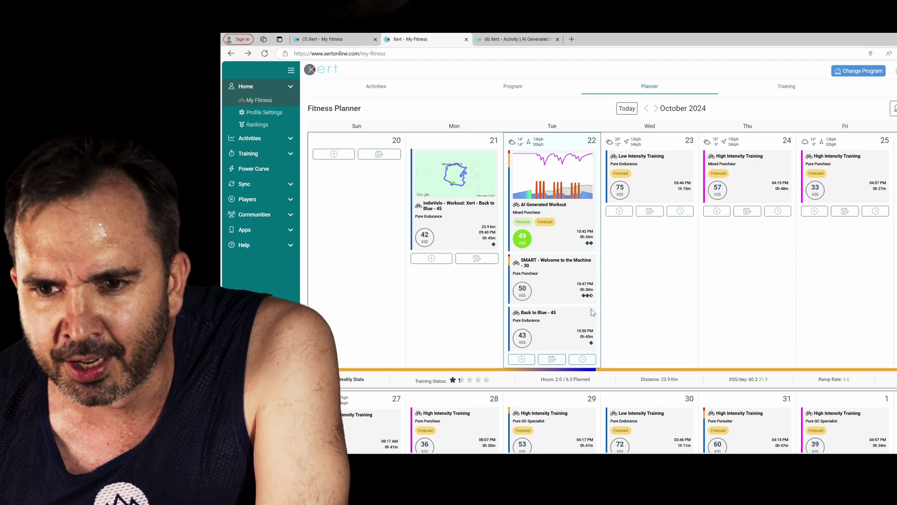
Confirm SMART - Welcome to the Machine - 30 and Back to Blue - 45 on the 22nd, then return to Training.
scroll(553, 276, "down", 1)
scroll(553, 276, "down", 3)
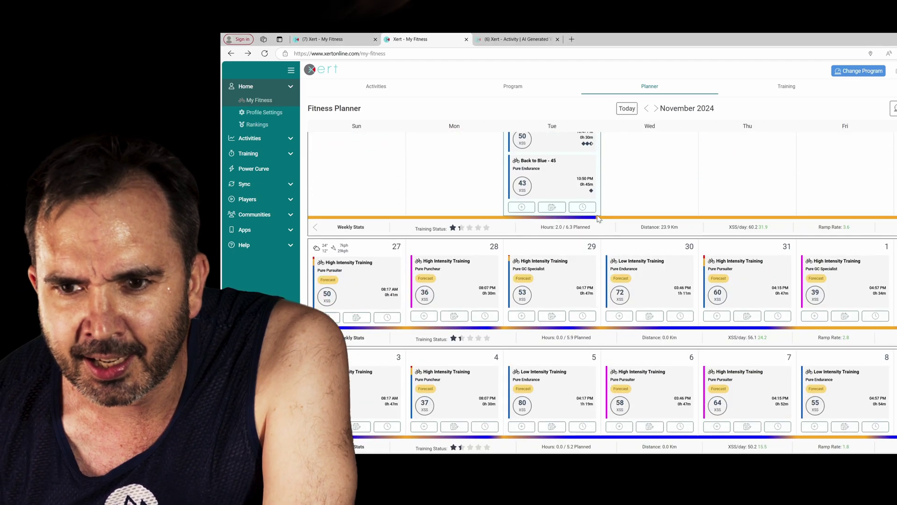
scroll(607, 299, "up", 5)
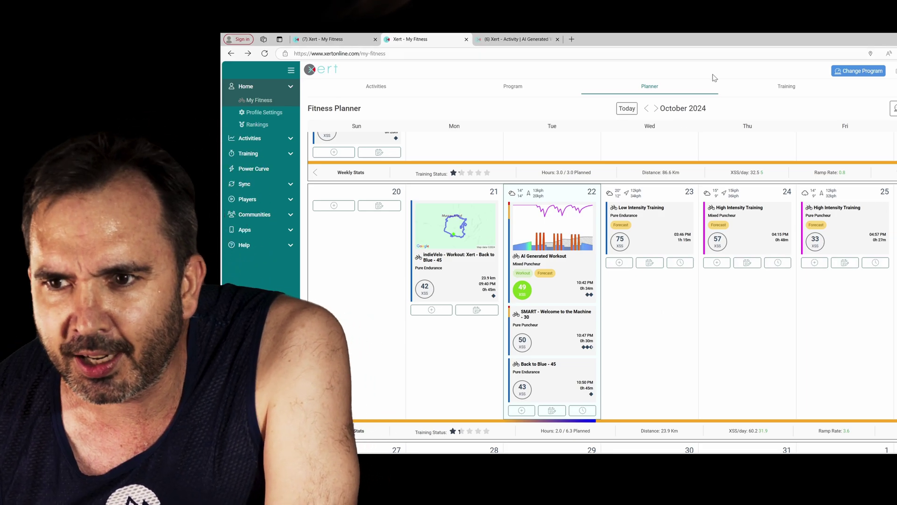
left_click(760, 85)
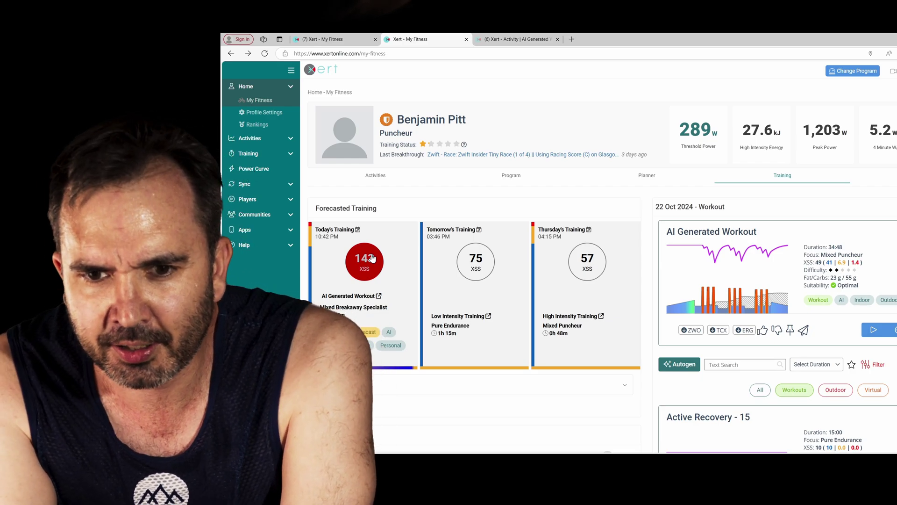
In the planner, delete the AI Generated Workout and SMART - Welcome to the Machine - 30 from the 22nd.
left_click(643, 175)
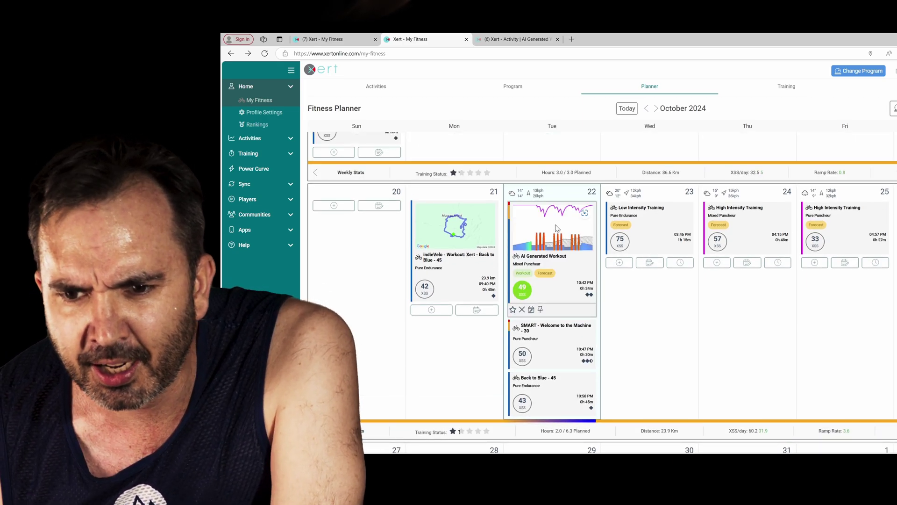
left_click(522, 311)
left_click(508, 290)
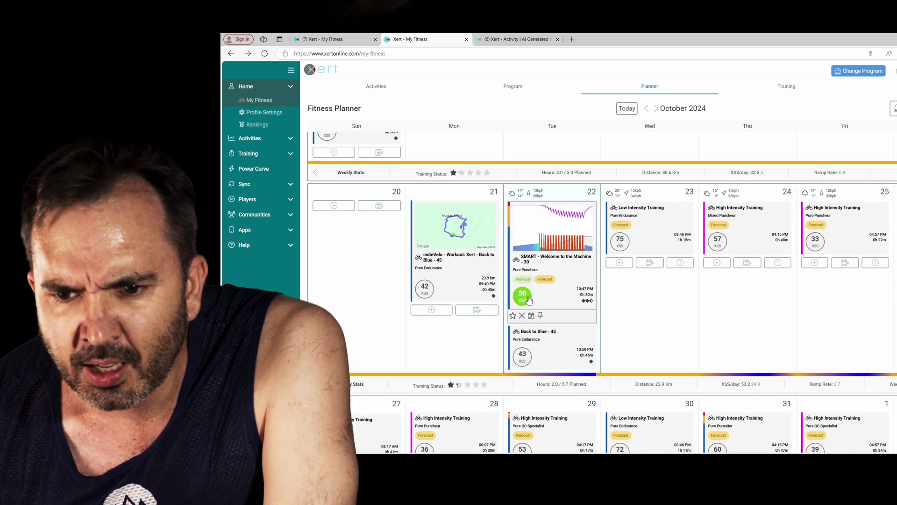
left_click(522, 316)
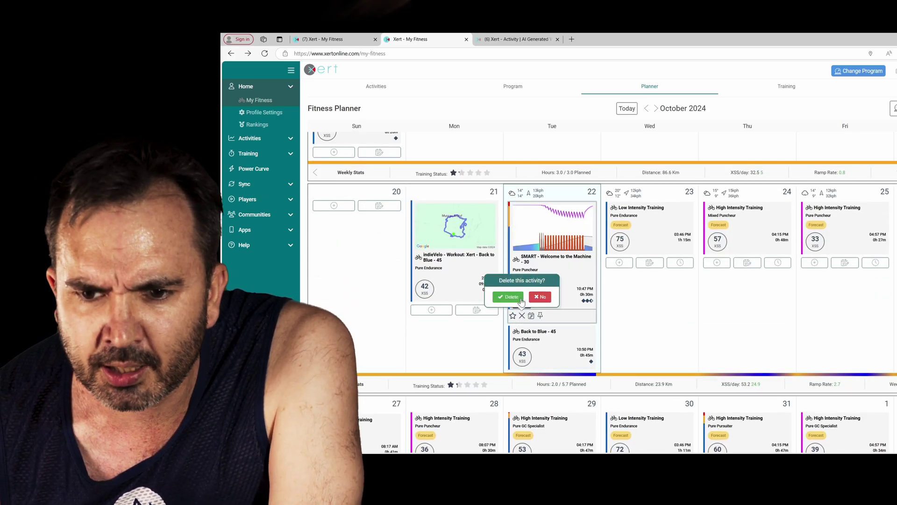
left_click(510, 297)
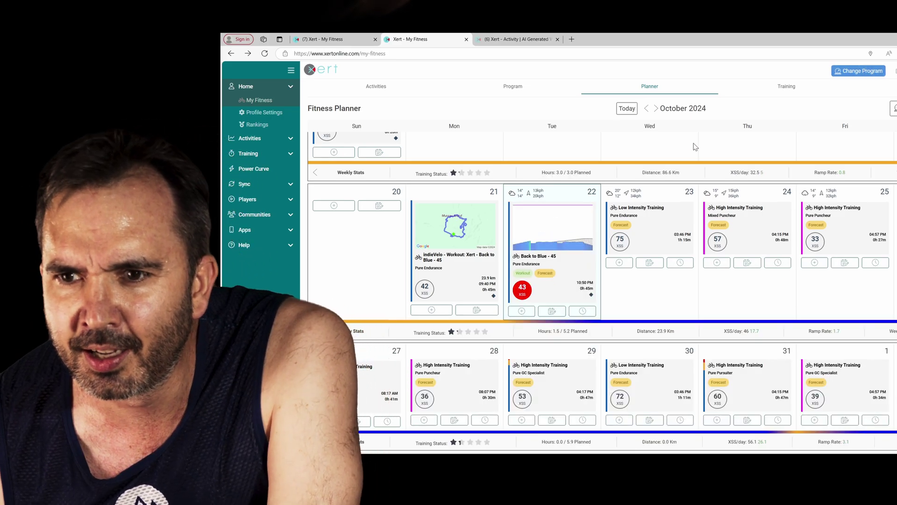
scroll(715, 210, "up", 3)
left_click(791, 89)
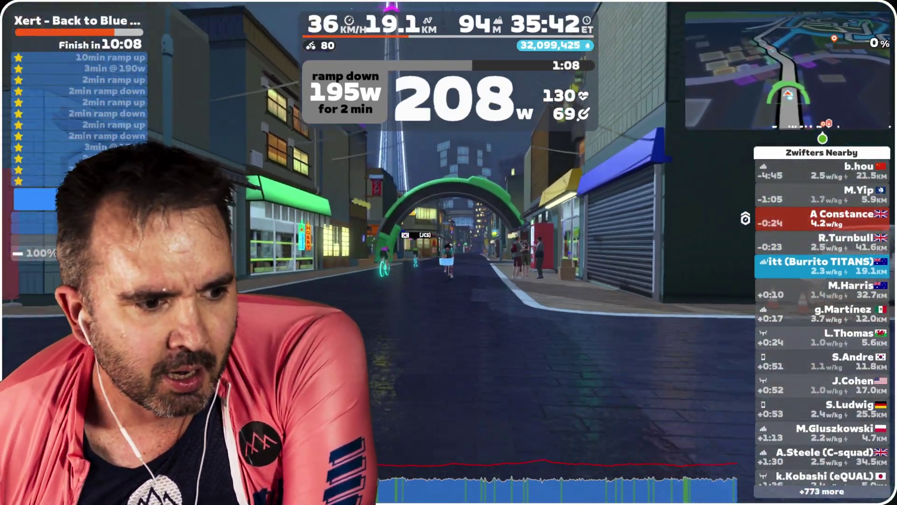
Bring up Zwift's ride menu showing 19.1 km, 377 calories, 93 m climbed and 194 W.
key("Escape")
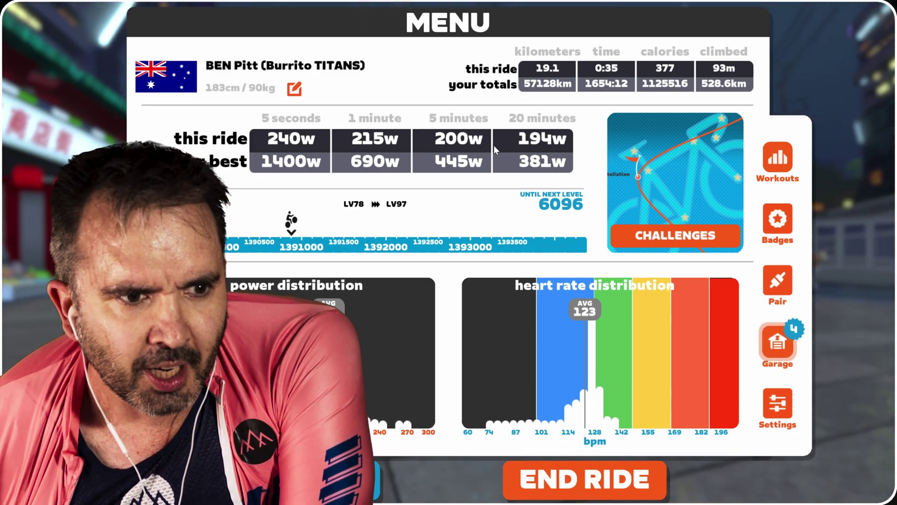
Edit the public profile to change FTP from 270 to 150 and save it.
key("Escape")
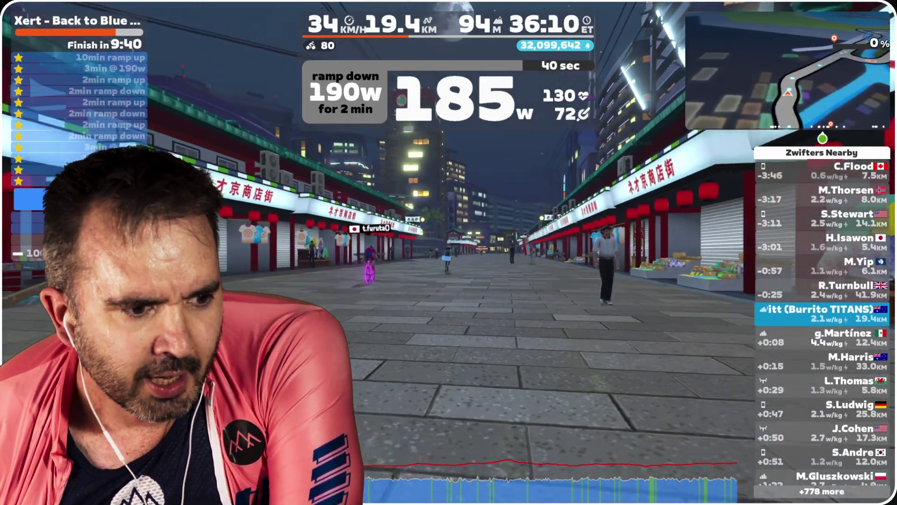
key("Escape")
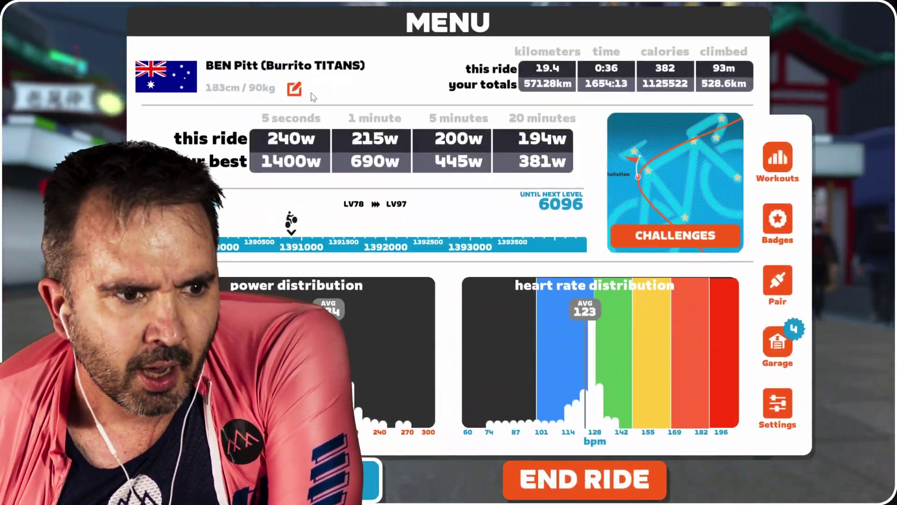
left_click(297, 90)
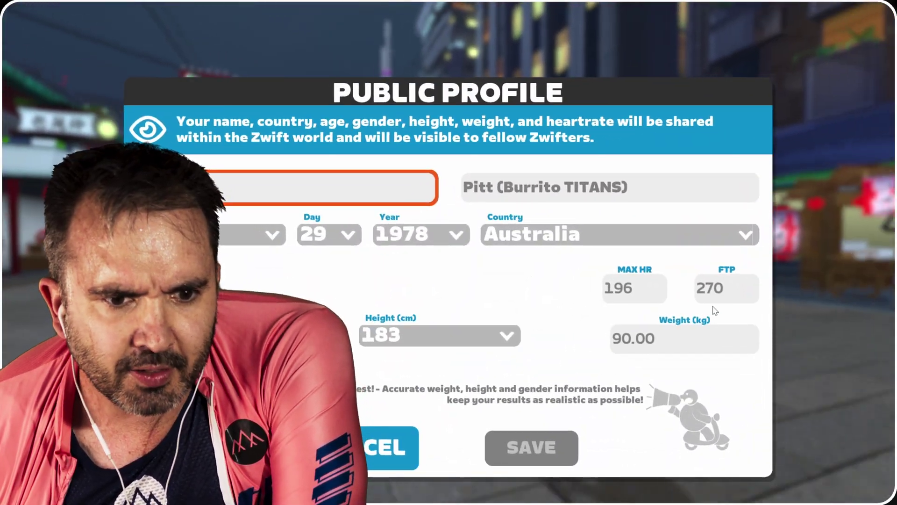
left_click(674, 284)
key("BackSpace")
key("BackSpace")
key("BackSpace")
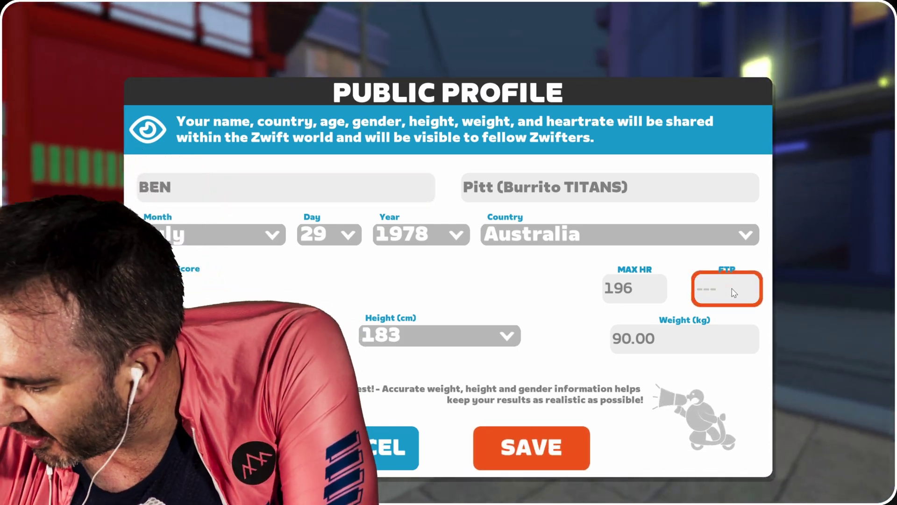
type("150")
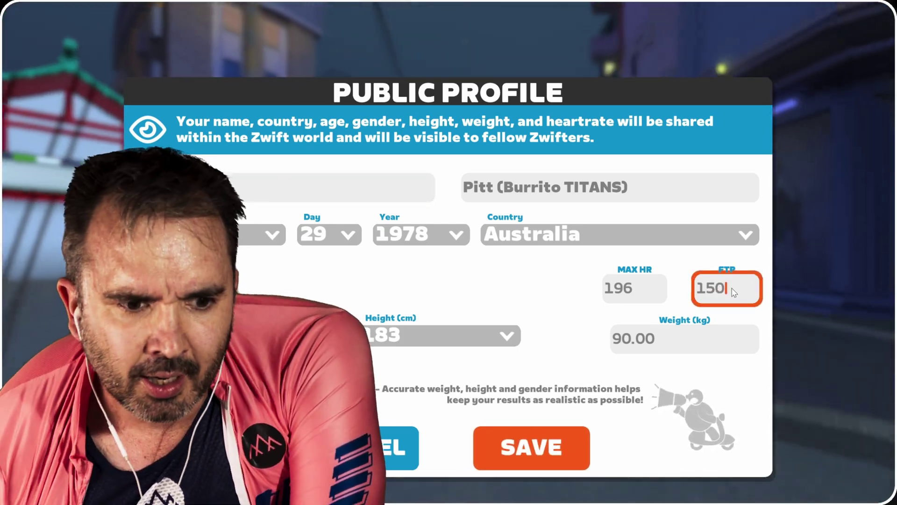
key("Return")
left_click(533, 448)
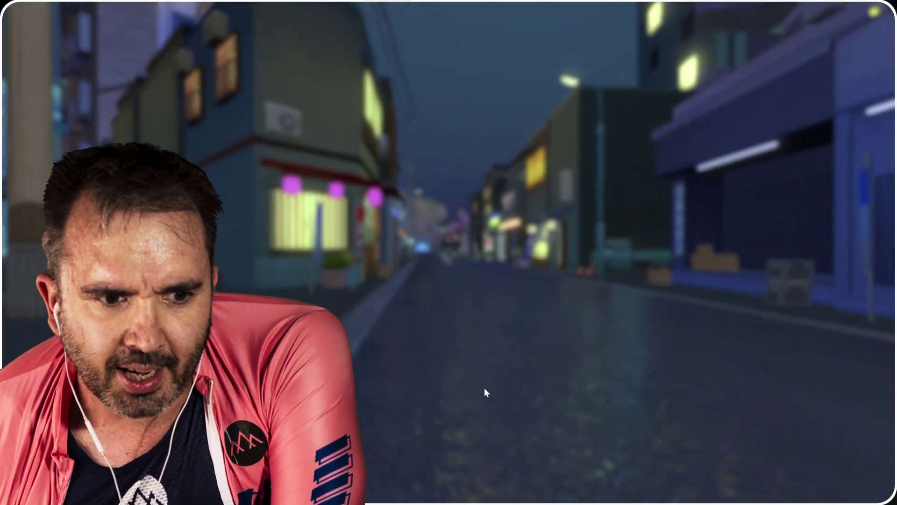